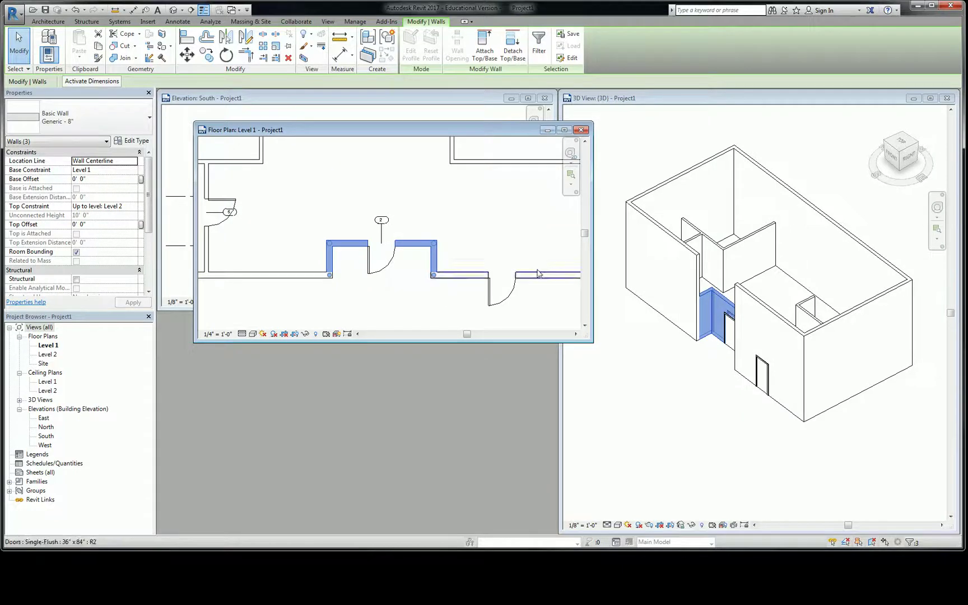
Move the Level 1 floor plan window to the upper right and make the South elevation taller
drag(479, 134, 799, 164)
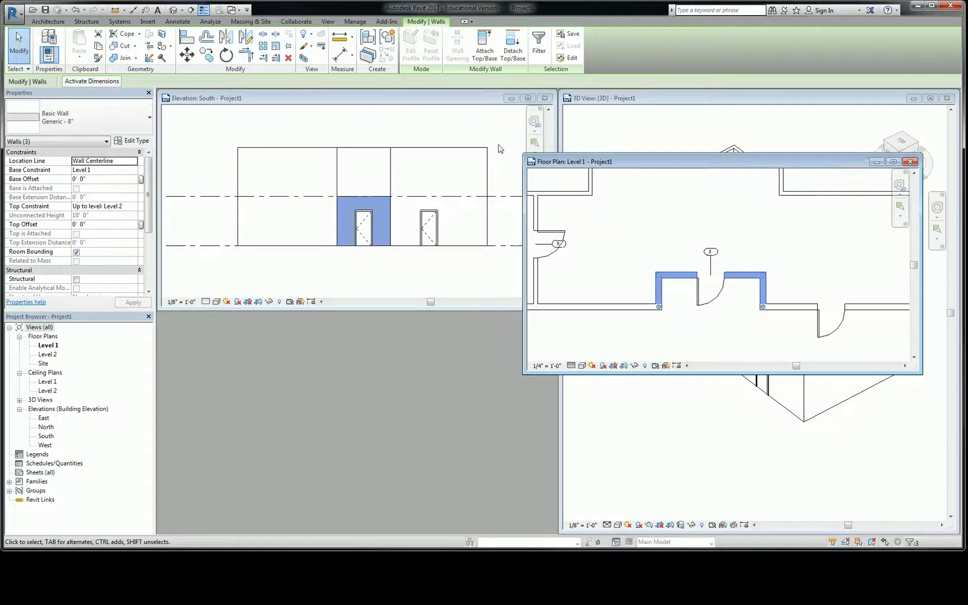
click(443, 137)
drag(401, 312, 402, 431)
drag(729, 373, 729, 480)
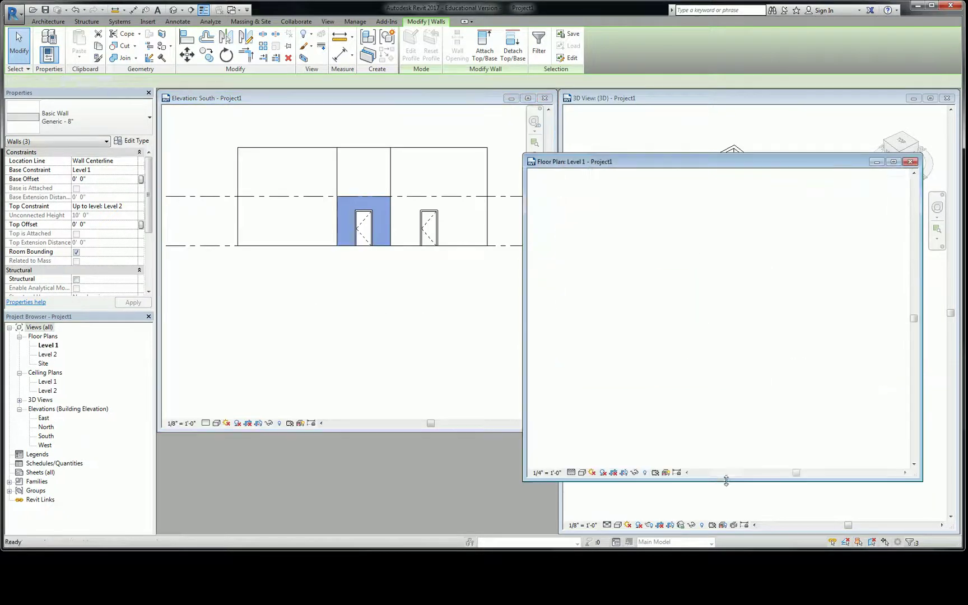
drag(727, 162, 749, 112)
Pan and zoom the South elevation to show the Level 1 and Level 2 lines
click(372, 306)
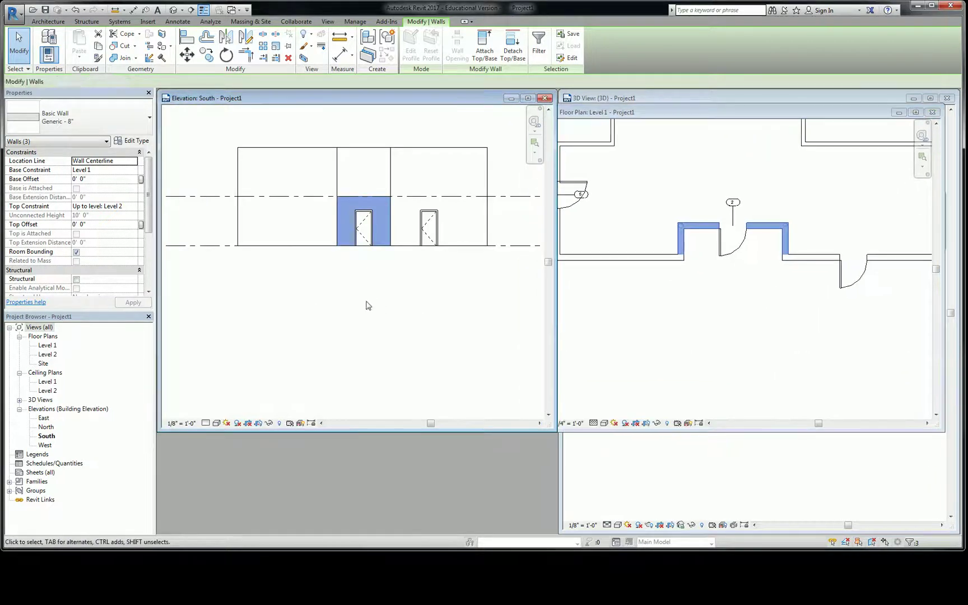
right_click(393, 299)
middle_drag(496, 276, 397, 309)
scroll(363, 300, down, 2)
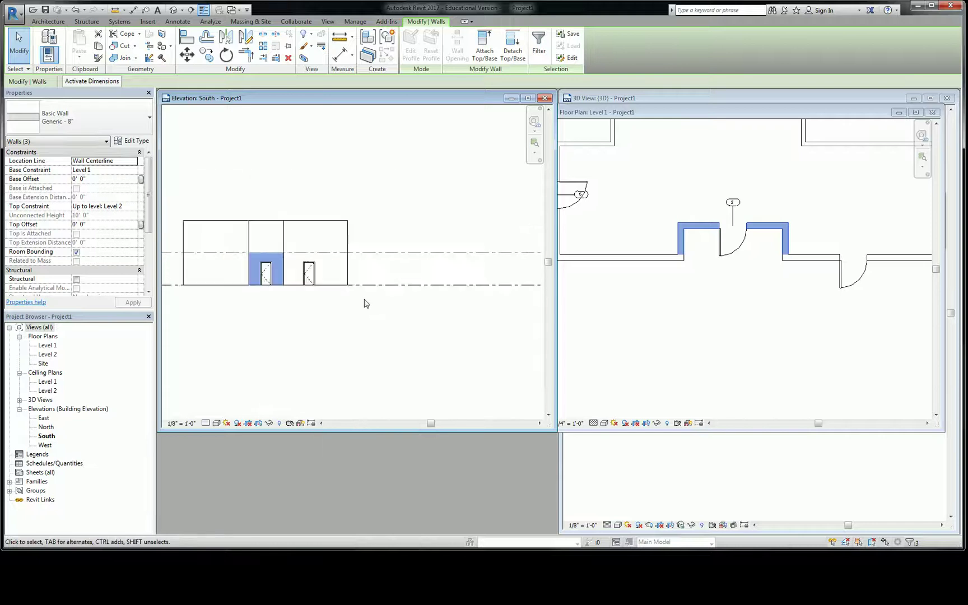
scroll(350, 288, up, 1)
click(406, 292)
scroll(405, 292, up, 2)
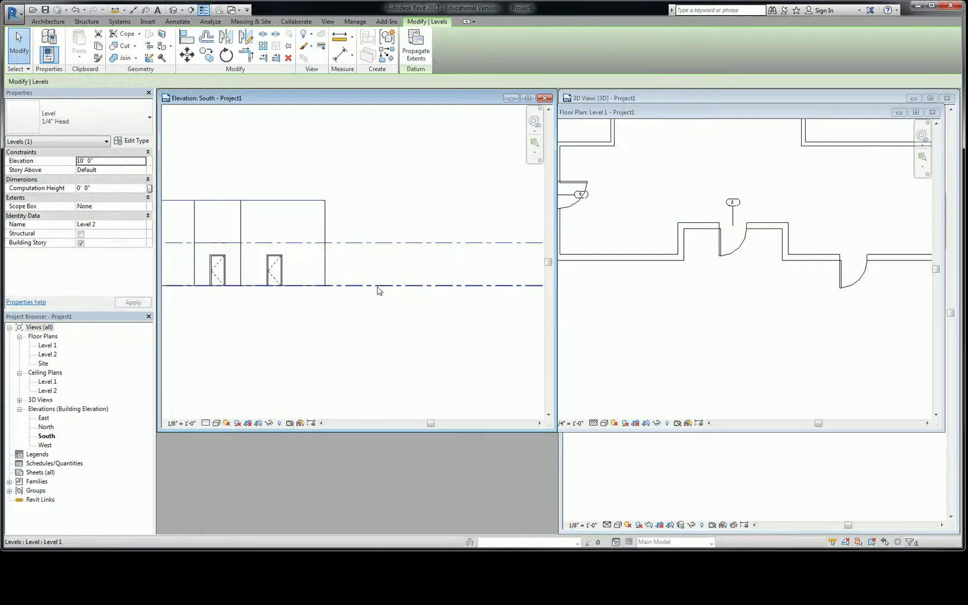
click(385, 271)
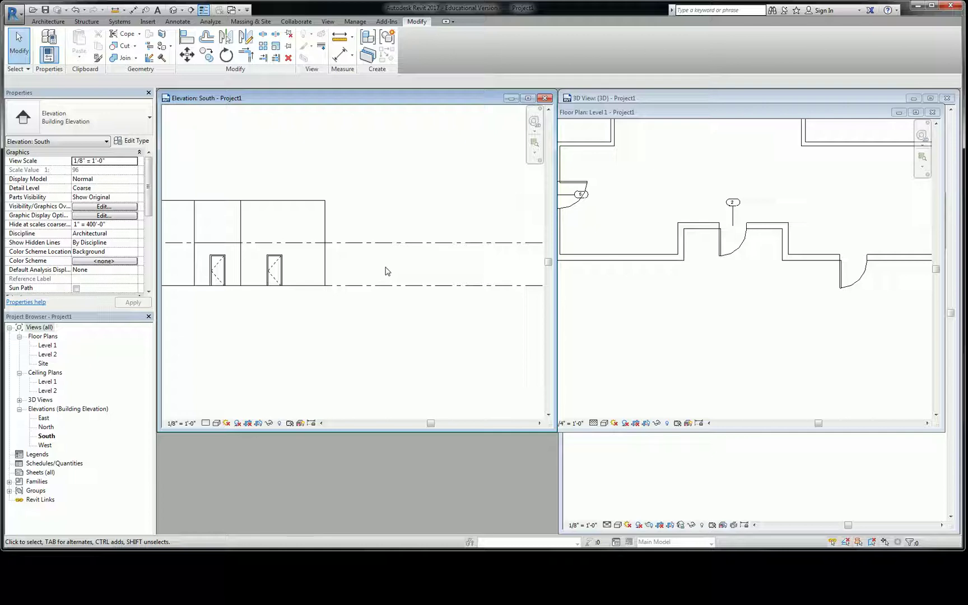
Zoom in on the level heads, then go from the Level 1 line to its floor plan
scroll(434, 253, down, 3)
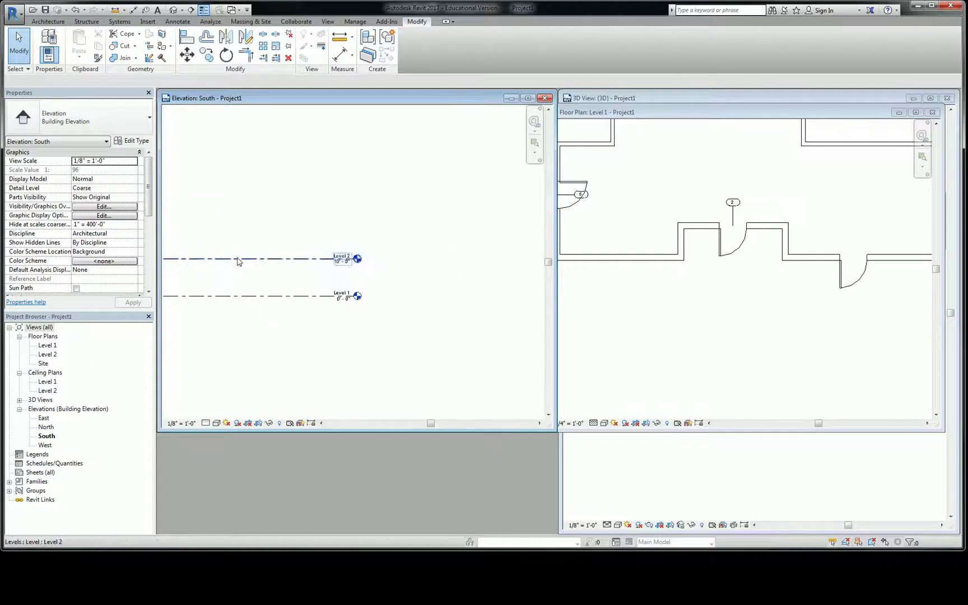
scroll(349, 295, up, 3)
scroll(320, 270, up, 3)
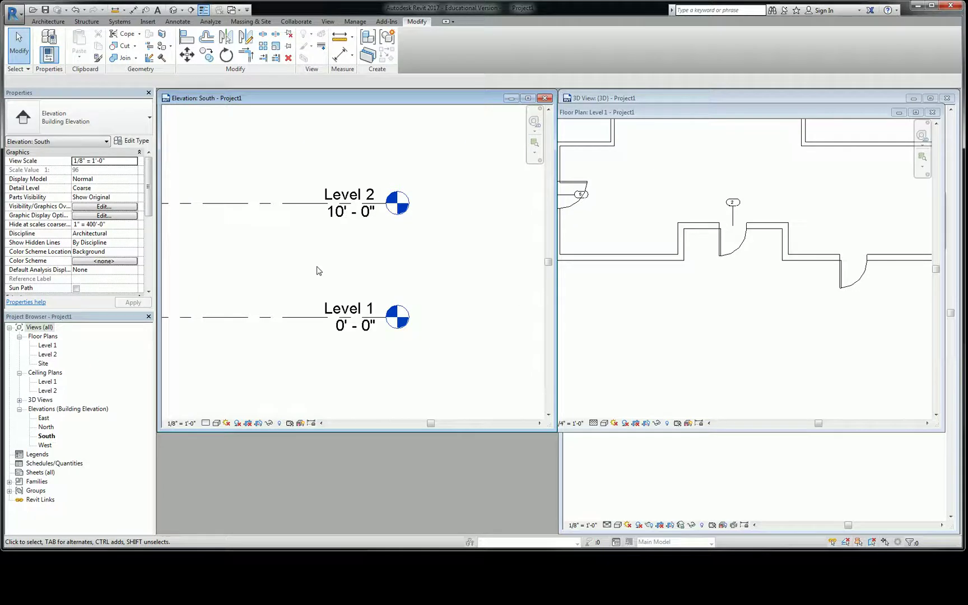
click(305, 317)
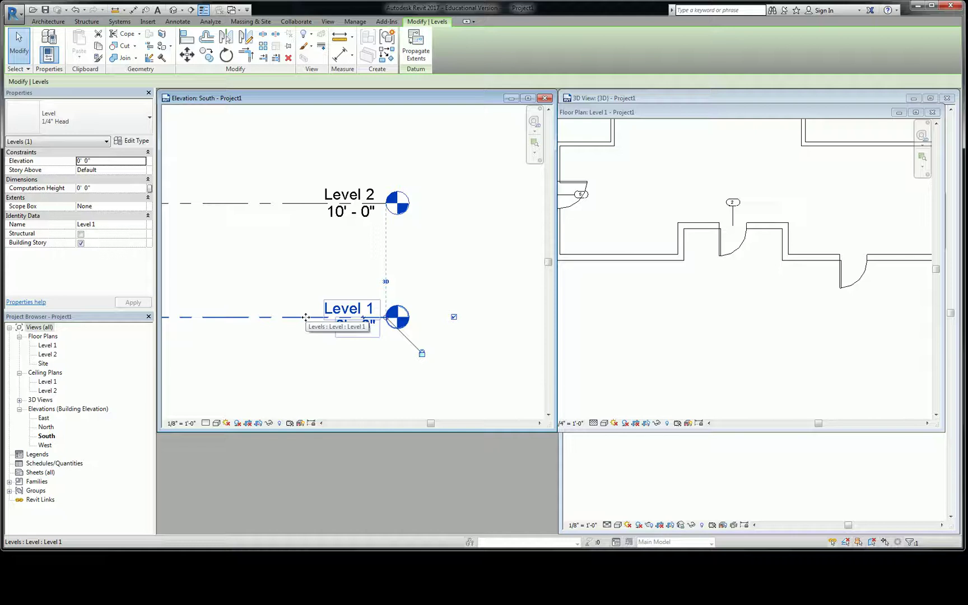
right_click(306, 318)
click(331, 377)
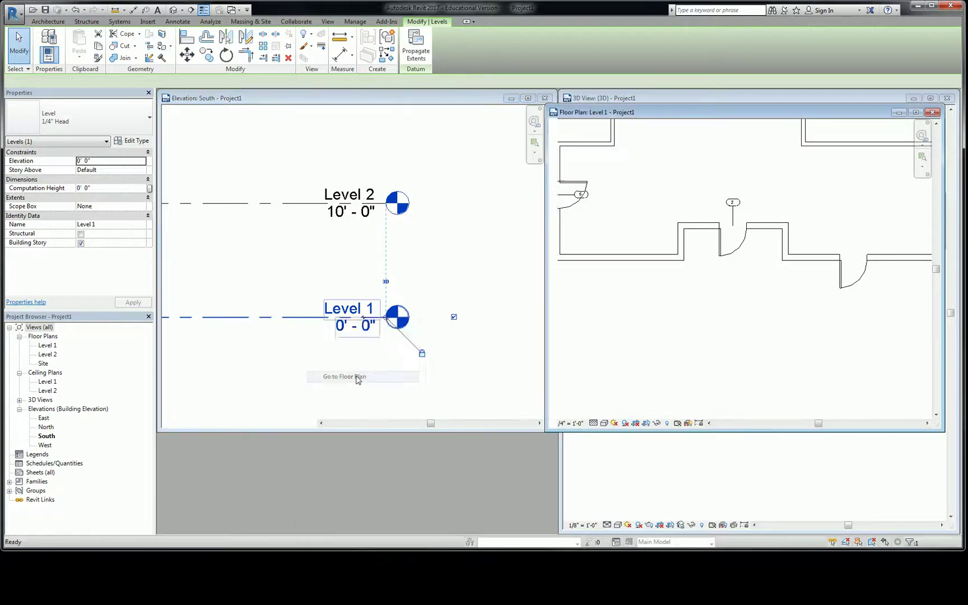
click(695, 316)
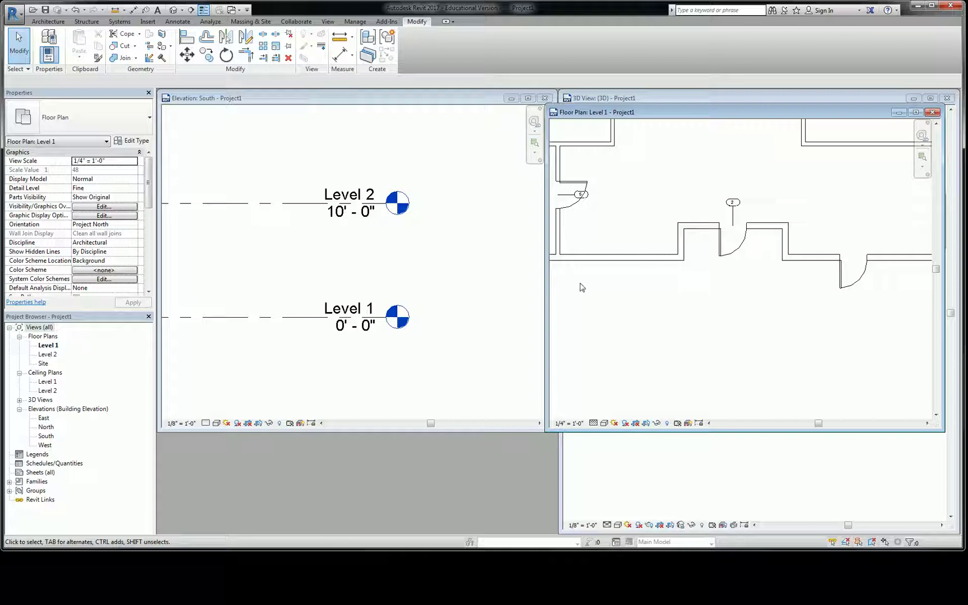
Select the three Generic - 8" walls forming the first door alcove in the Level 1 plan
click(692, 242)
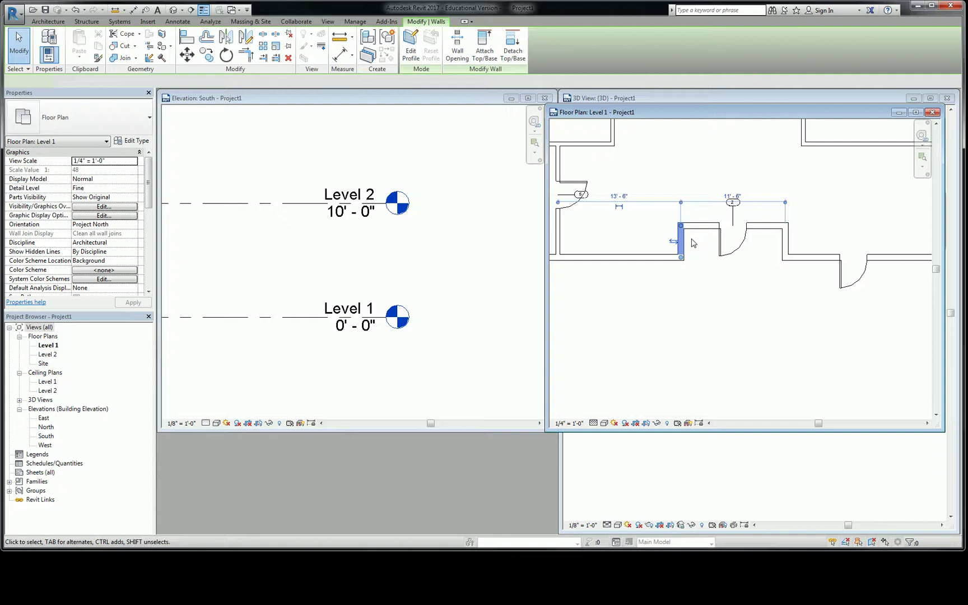
ctrl+click(786, 242)
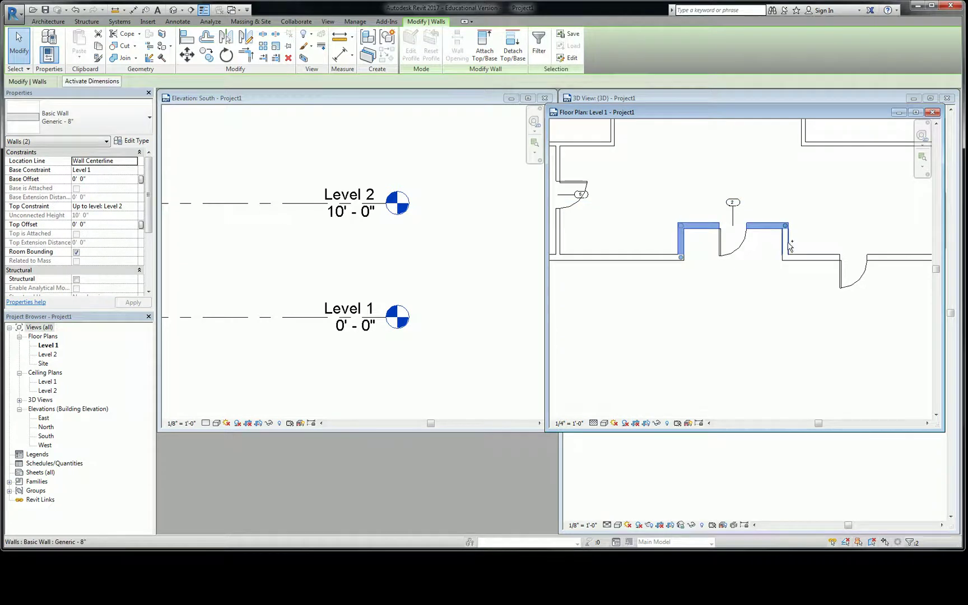
ctrl+click(644, 255)
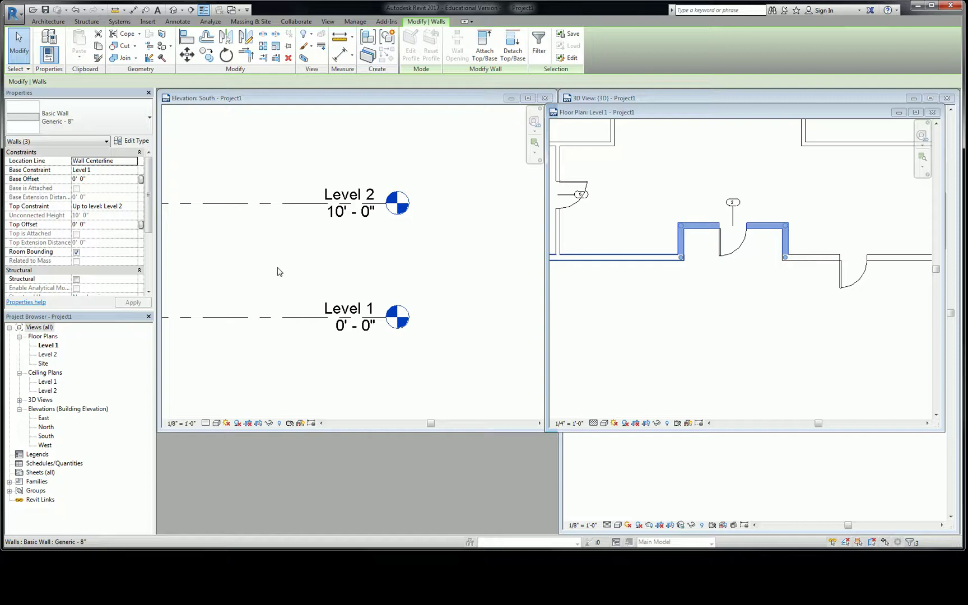
Rename Level 1 to '1ST FLOOR' and accept renaming its floor and ceiling plan views
click(349, 309)
click(349, 310)
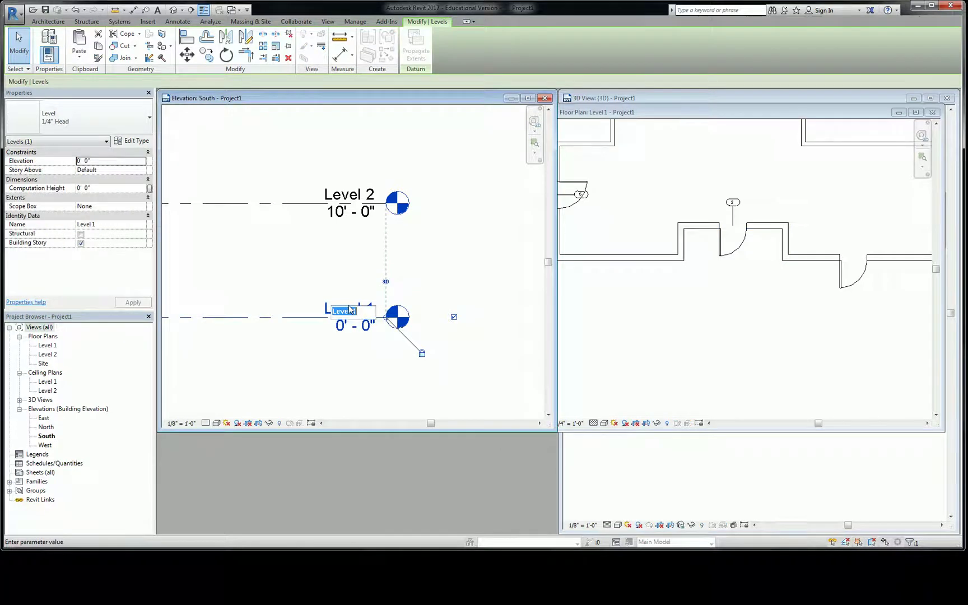
text(1ST FLO)
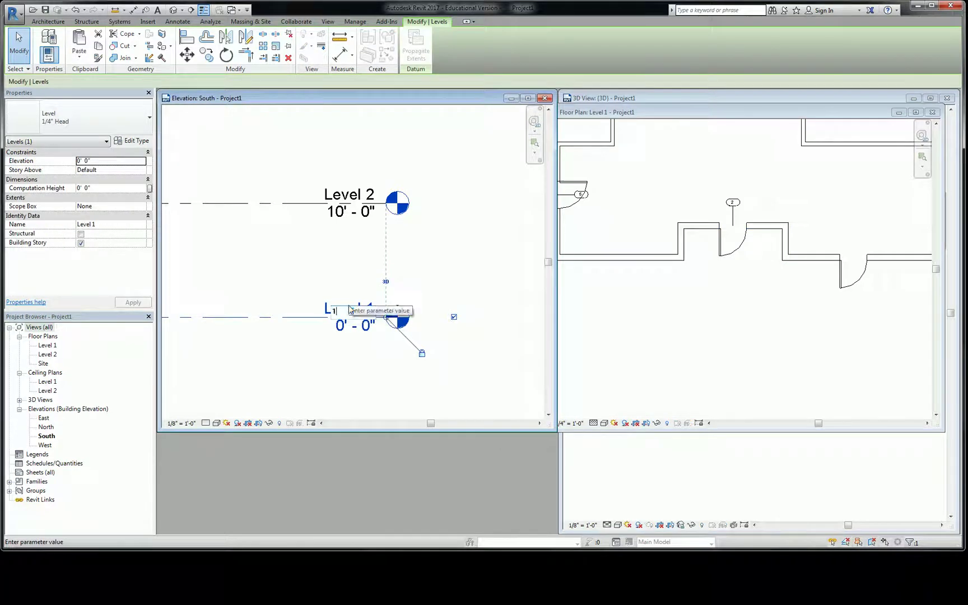
text(OR)
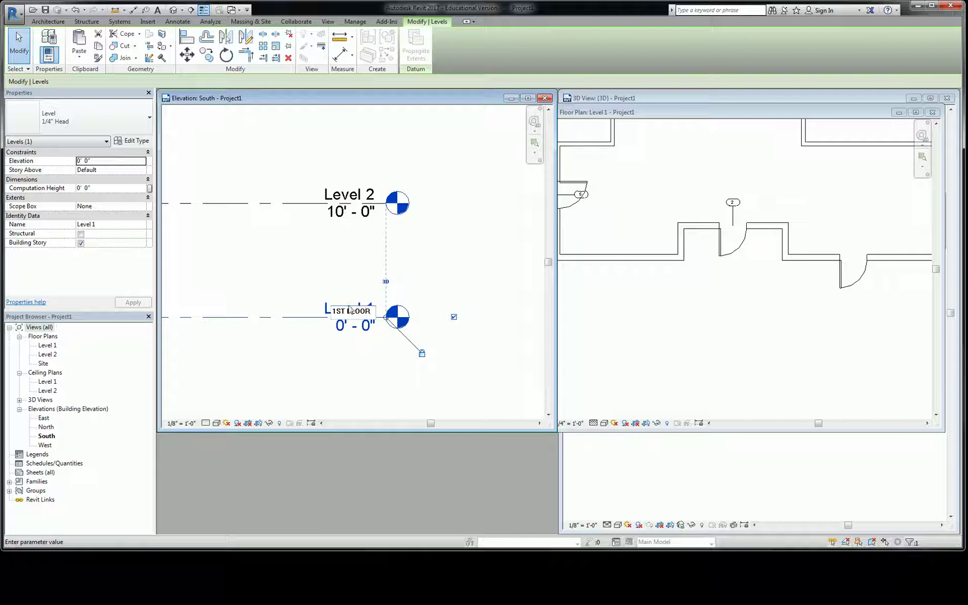
key(Return)
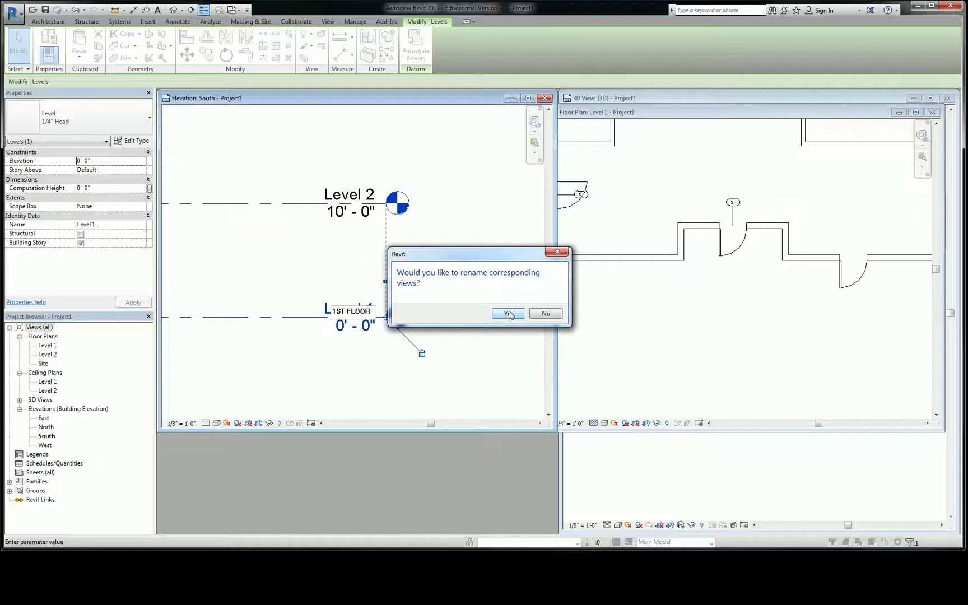
click(508, 315)
click(444, 283)
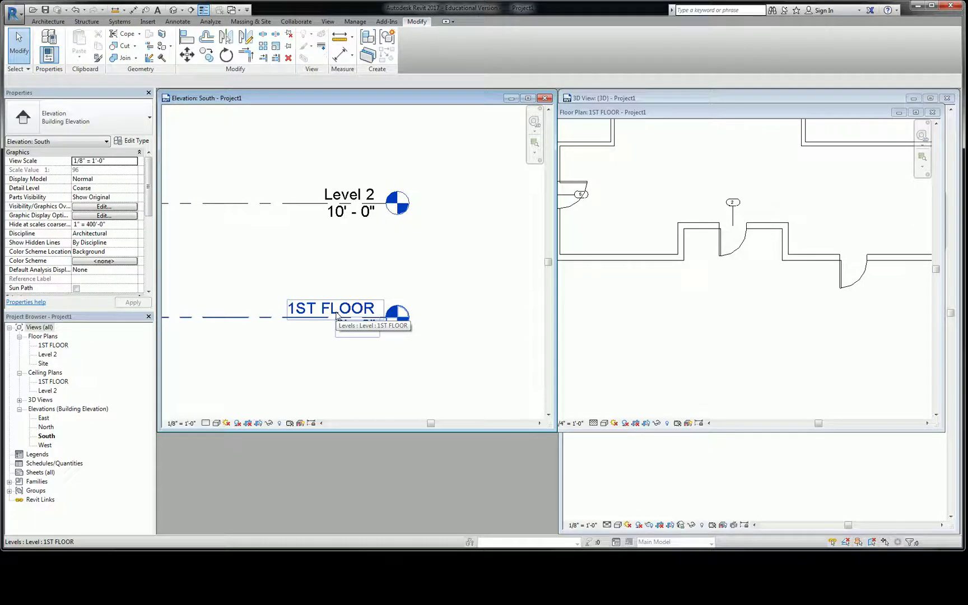
Select the three alcove walls in the floor plan
click(626, 332)
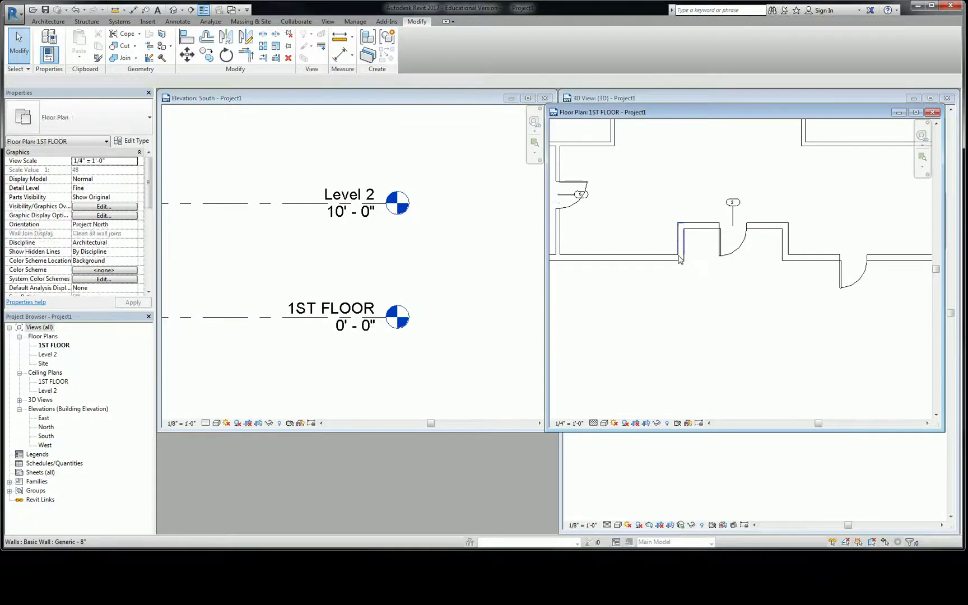
click(681, 247)
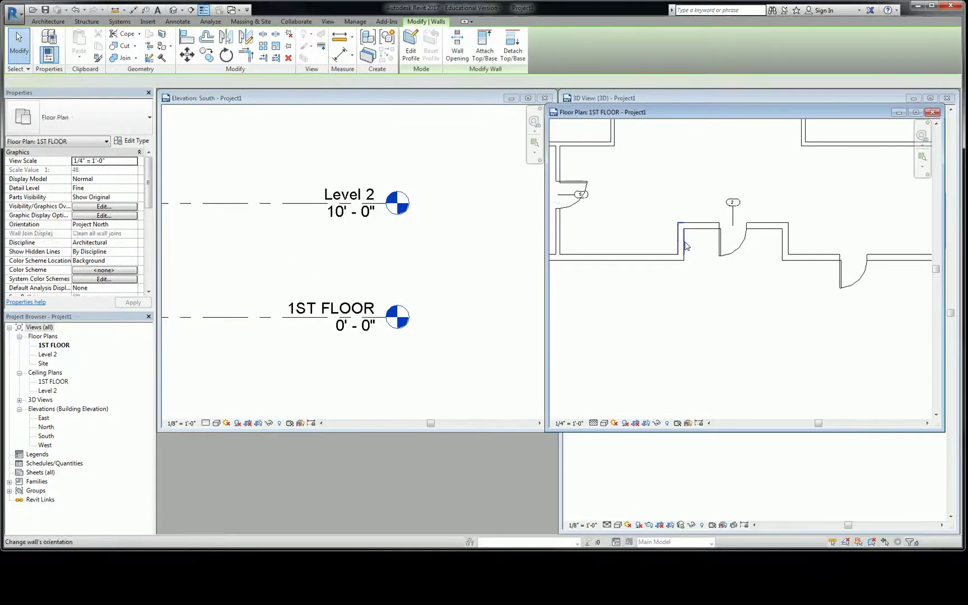
ctrl+click(784, 241)
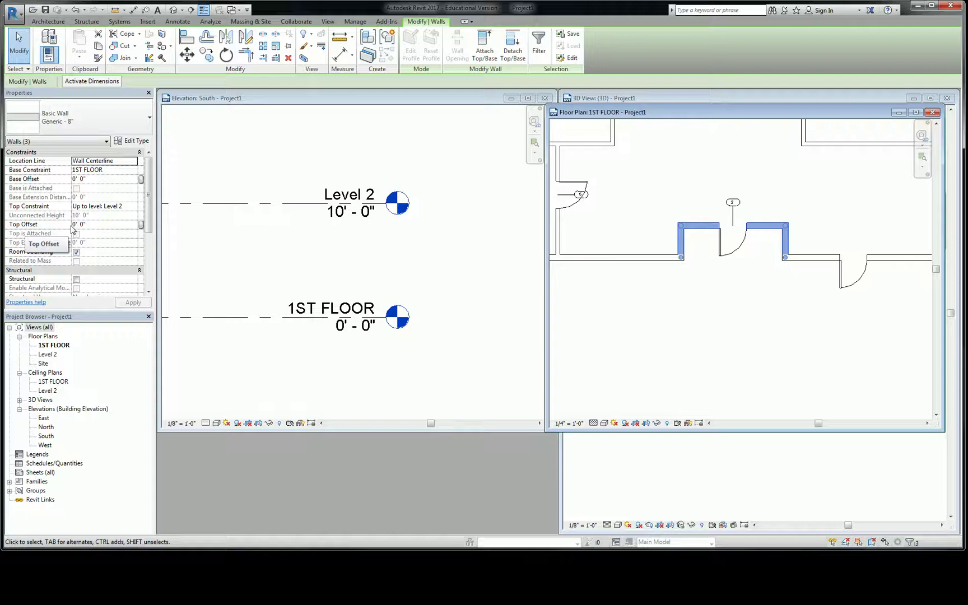
Bring the 3D view forward, resize it, and zoom in on the highlighted walls
click(757, 456)
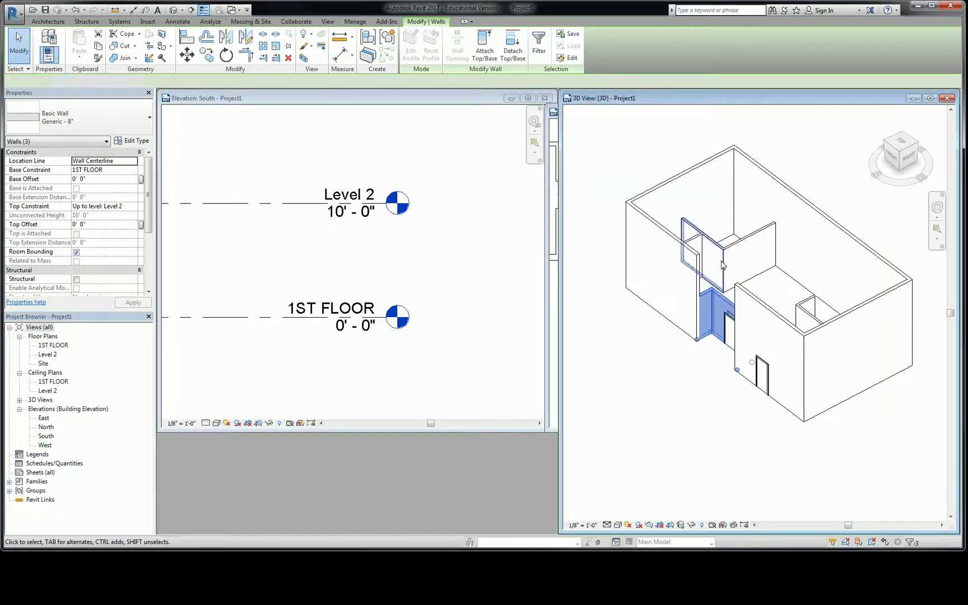
drag(721, 89, 721, 111)
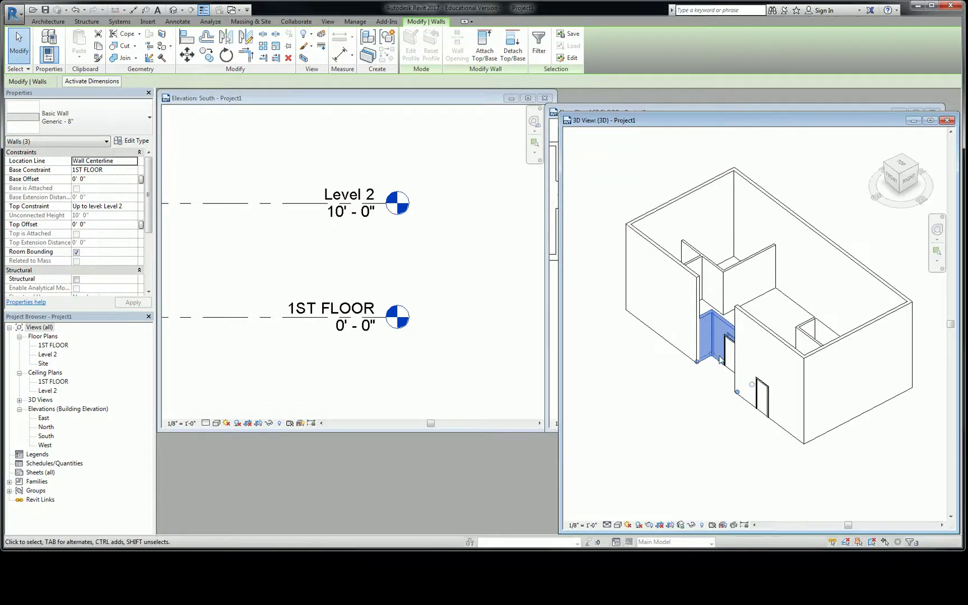
scroll(729, 396, up, 3)
scroll(707, 403, down, 1)
scroll(710, 379, up, 1)
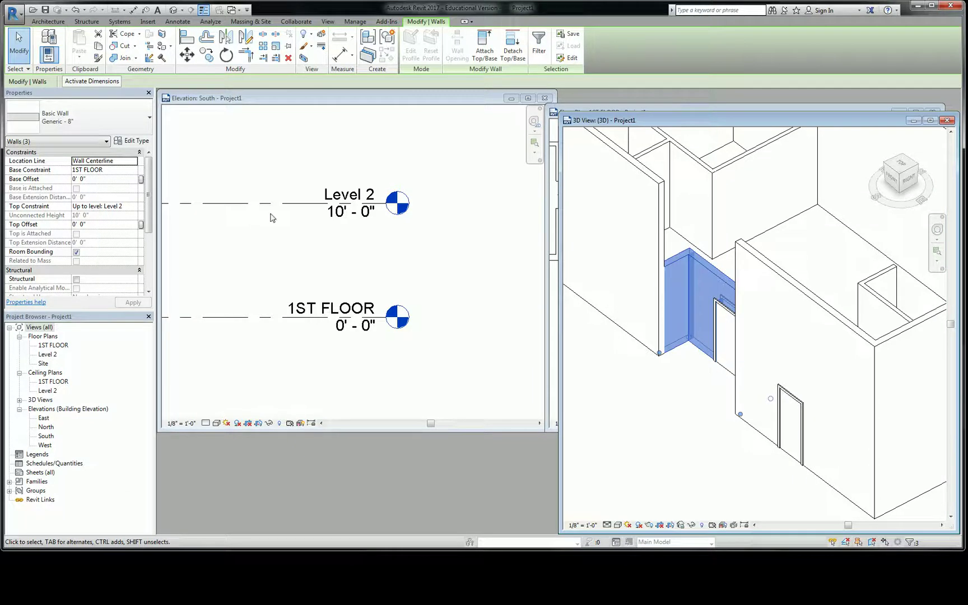
Raise the Level 2 elevation to 12'-0" in the South elevation
click(287, 209)
click(287, 209)
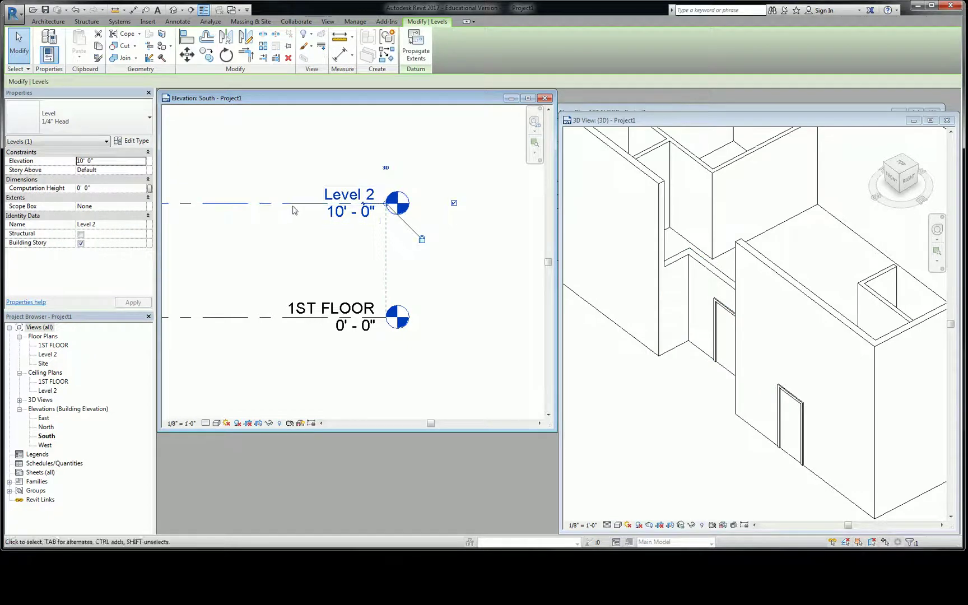
click(356, 215)
text(12)
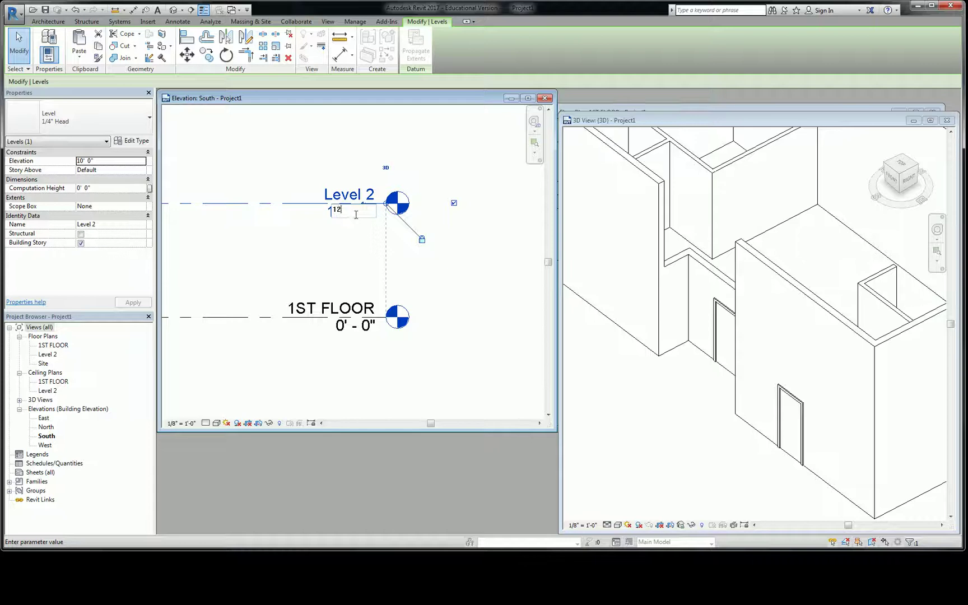
key(Return)
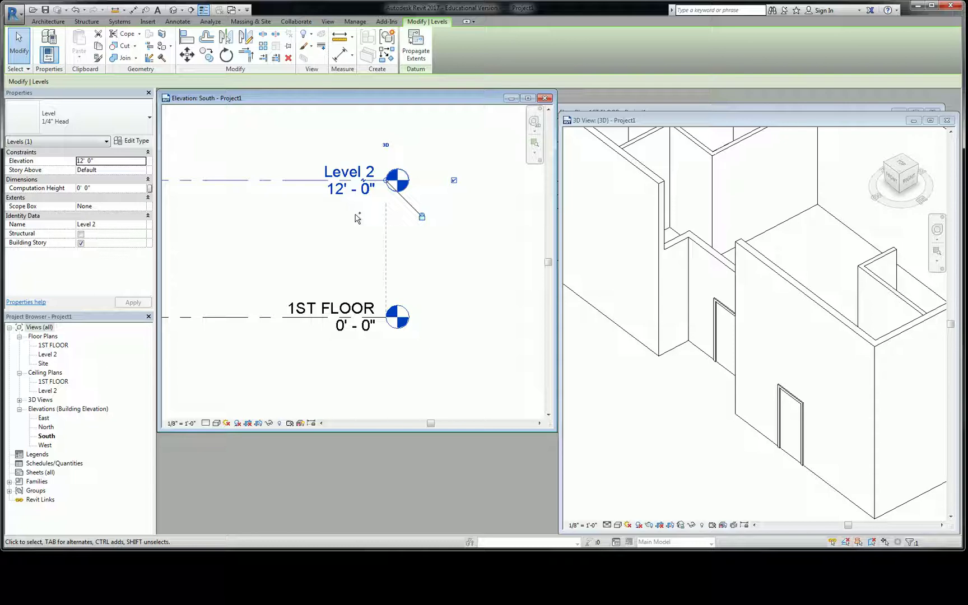
Undo and redo the change, finally leaving Level 2 at 10'-0"
key(ctrl+z)
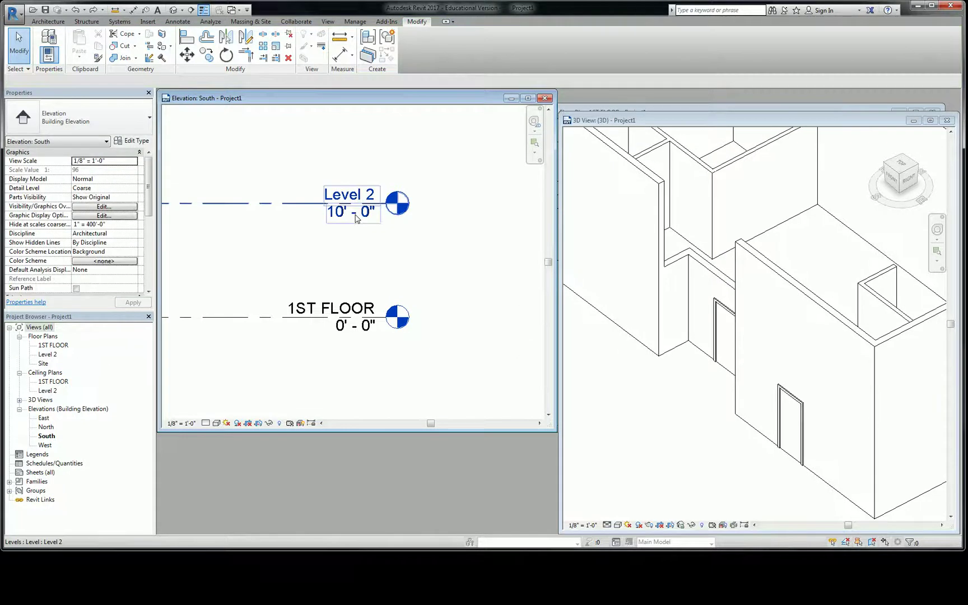
key(ctrl+y)
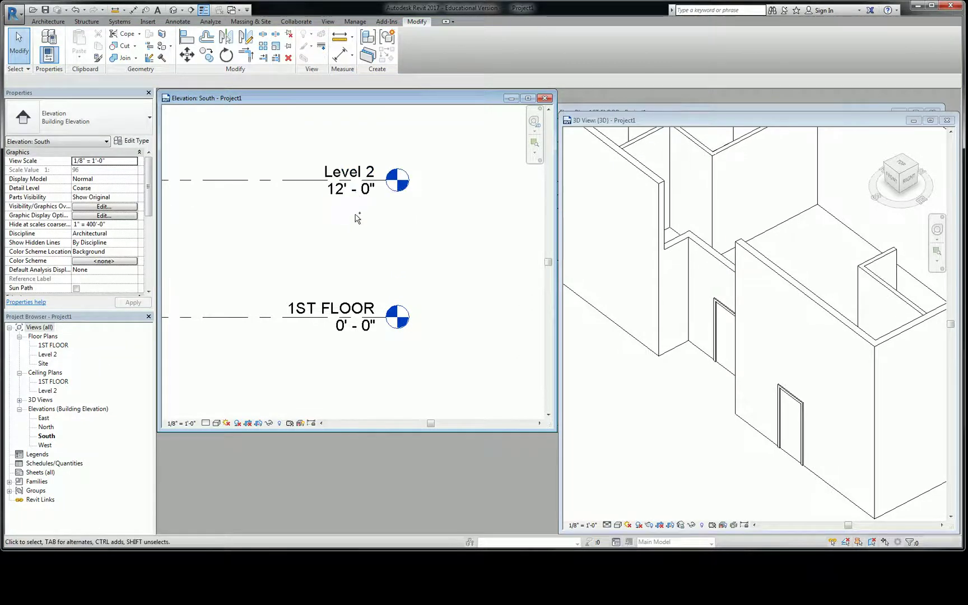
key(ctrl+z)
key(ctrl+y)
key(ctrl+z)
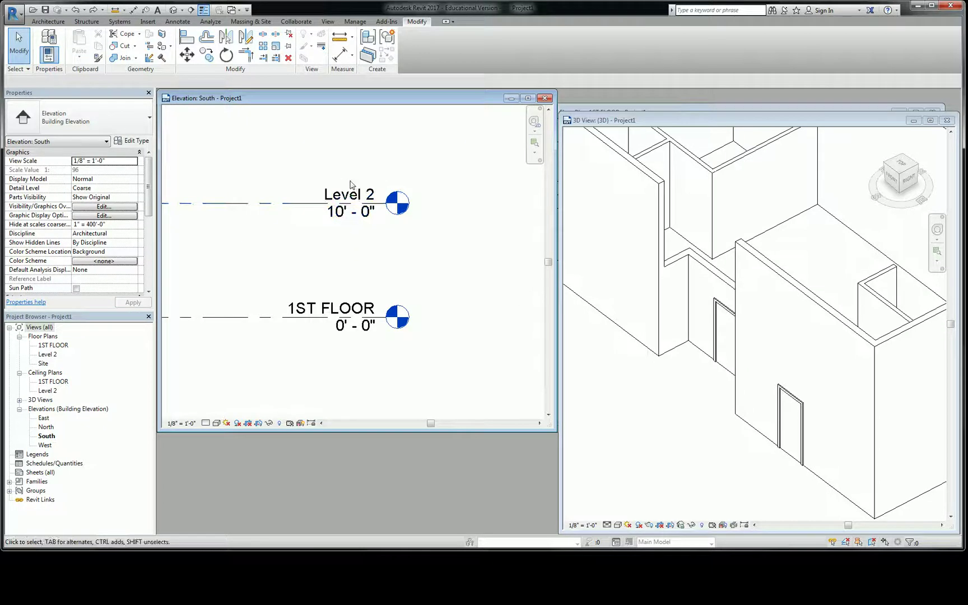
Select the three interior alcove walls in the 3D view
click(681, 267)
click(681, 266)
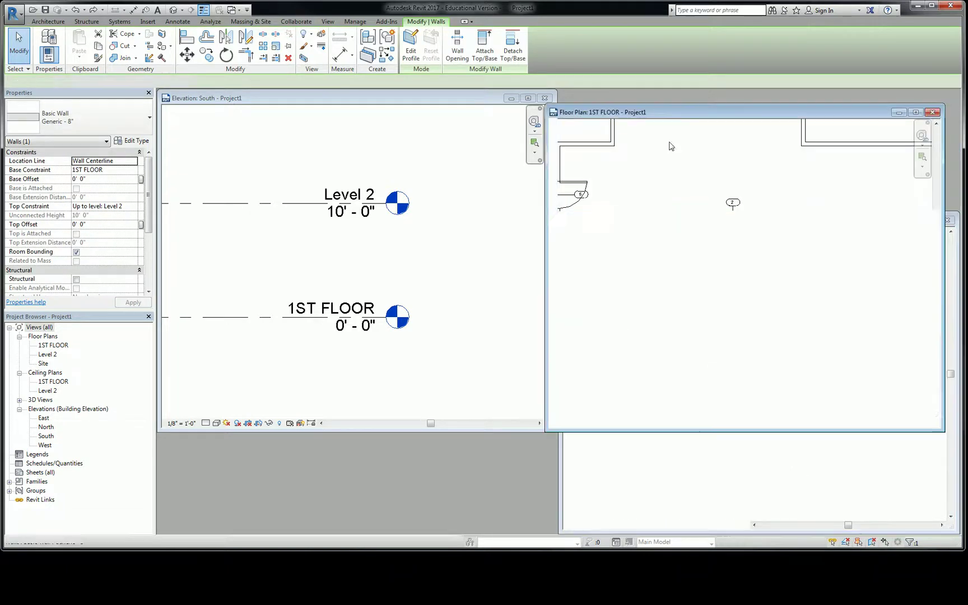
ctrl+click(785, 241)
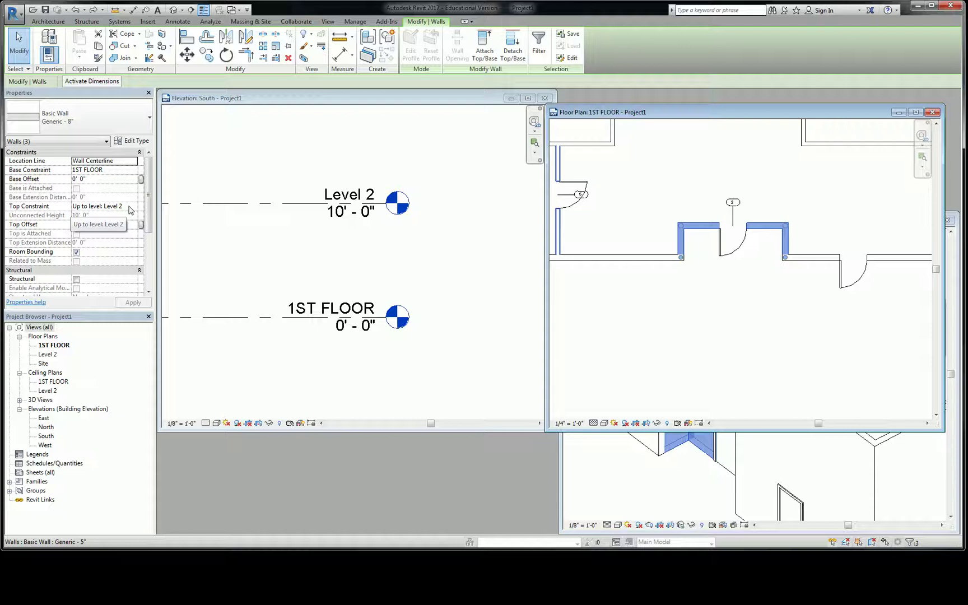
Set the walls' Top Constraint to Unconnected with a 20' 0" Unconnected Height
click(130, 210)
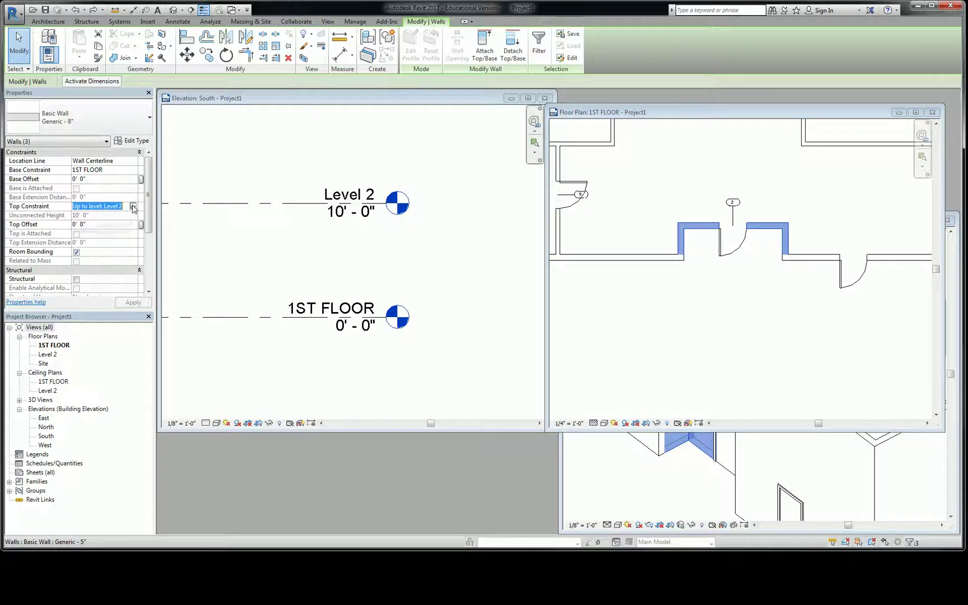
click(133, 206)
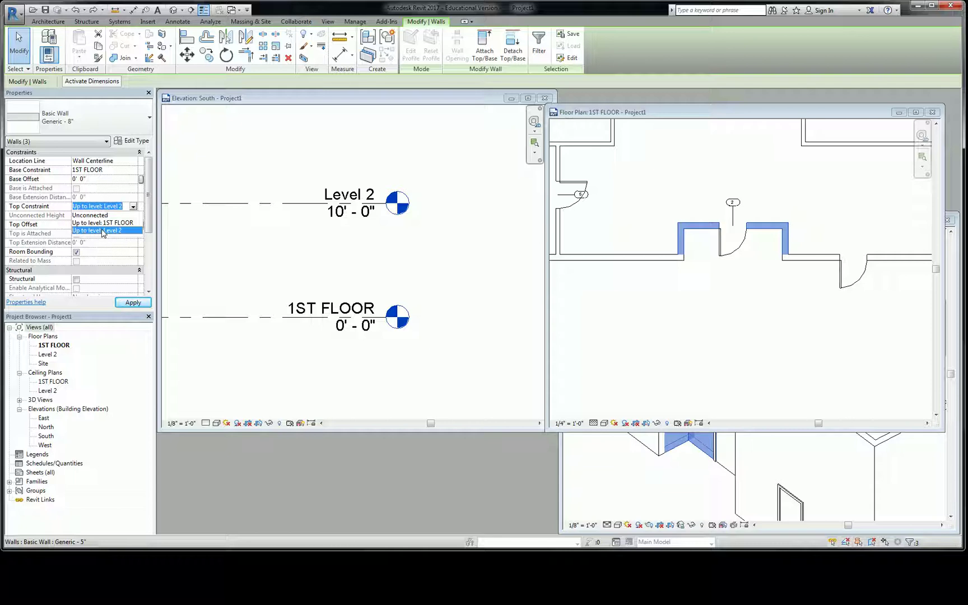
click(100, 215)
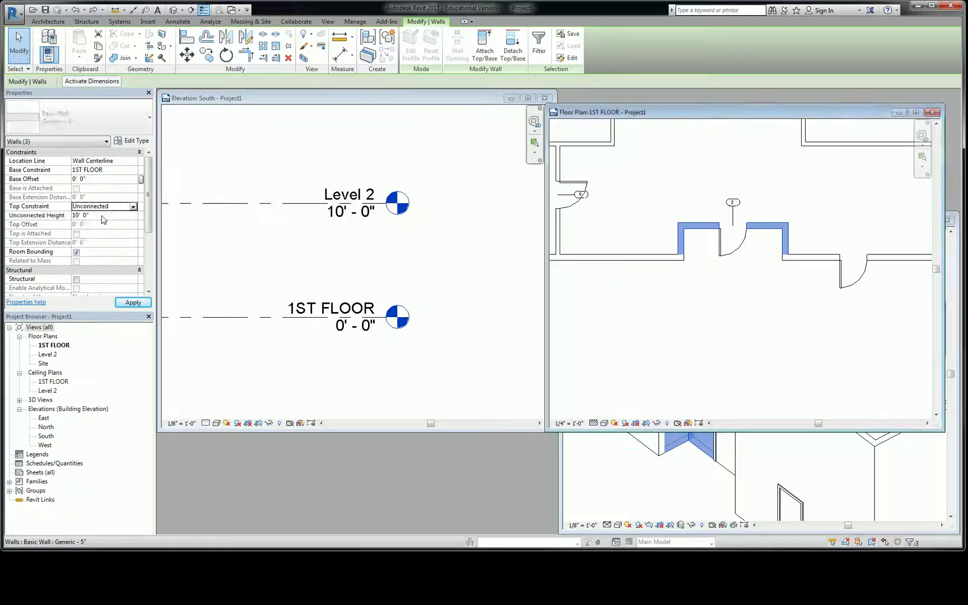
click(113, 217)
text(20)
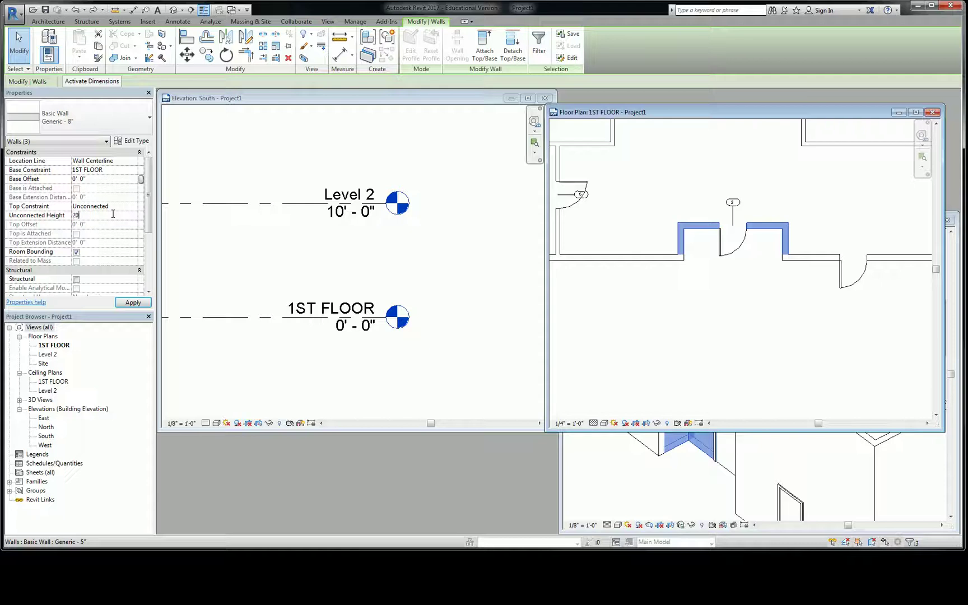
key(Return)
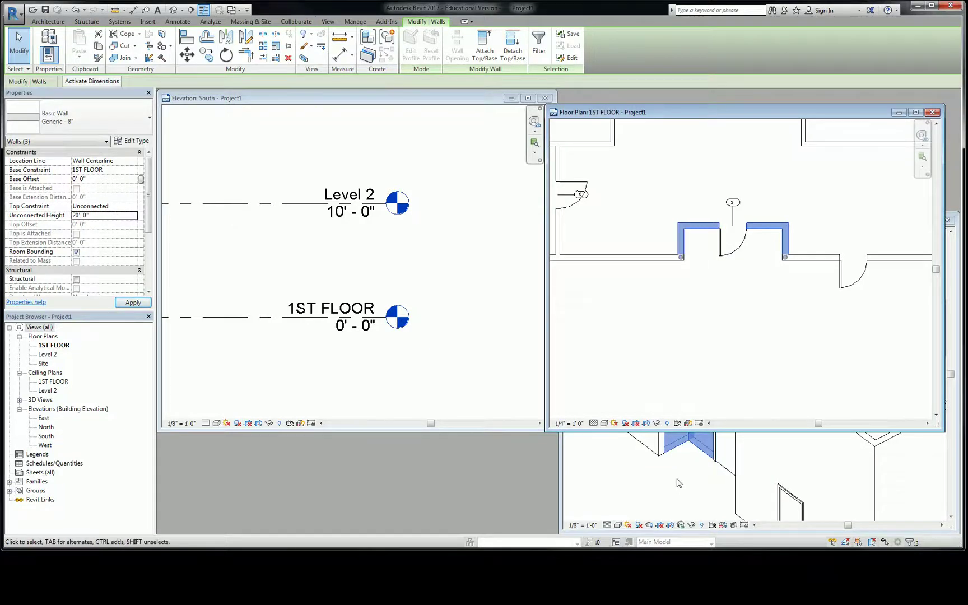
click(677, 480)
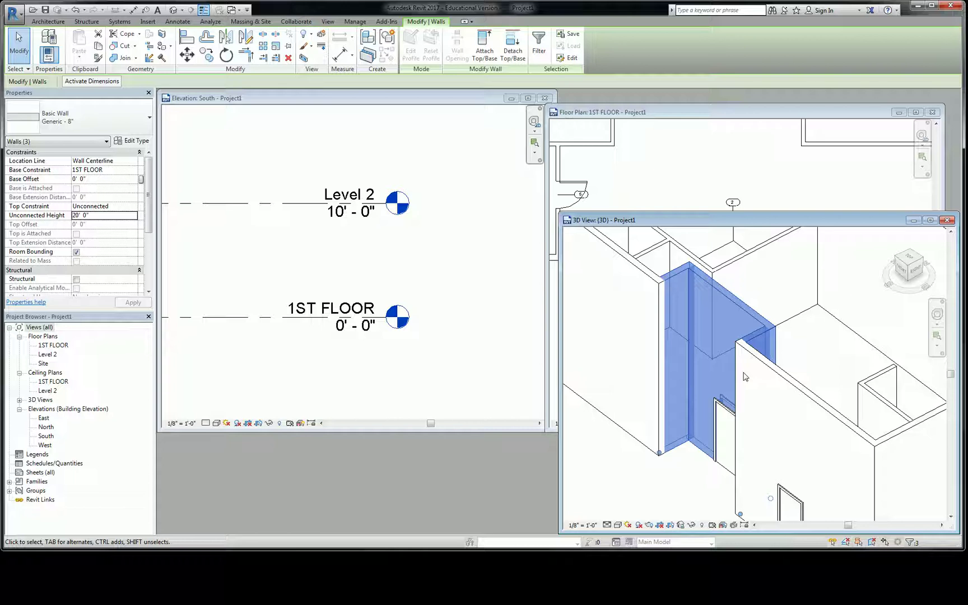
click(678, 496)
scroll(674, 504, down, 5)
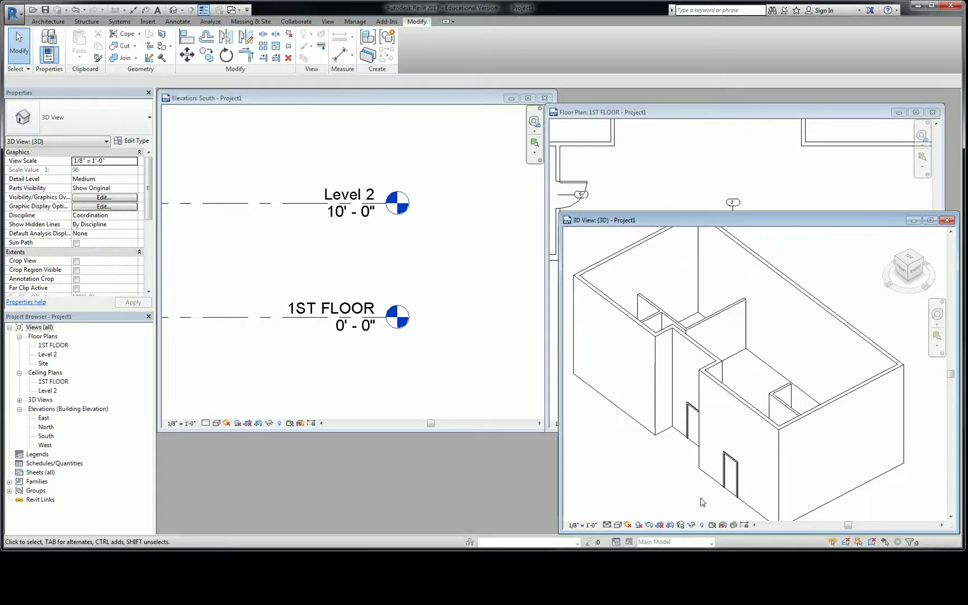
scroll(703, 502, up, 4)
scroll(693, 473, down, 4)
scroll(729, 493, up, 4)
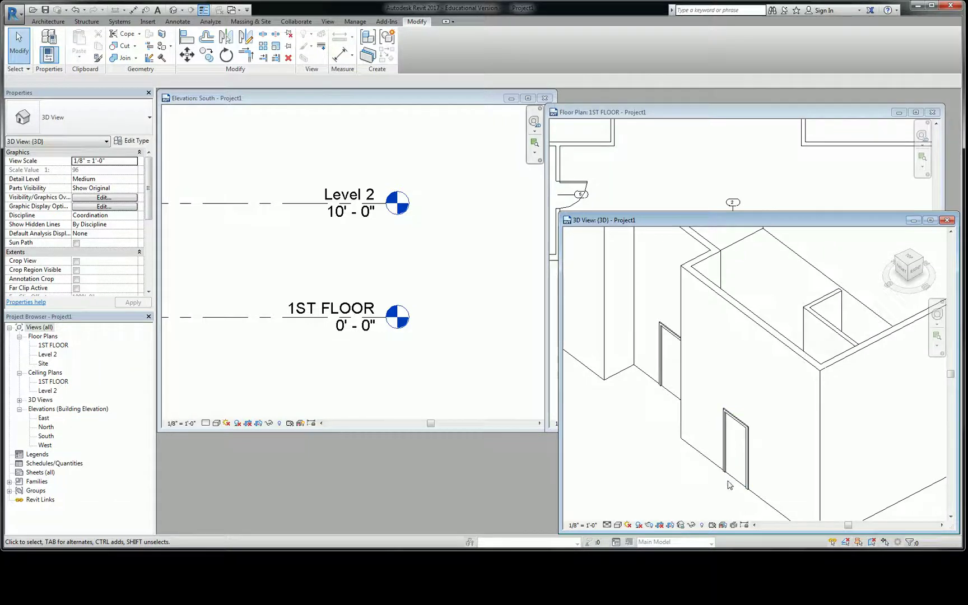
Give the front-wall Single-Flush door a 3' 0" sill height
click(737, 472)
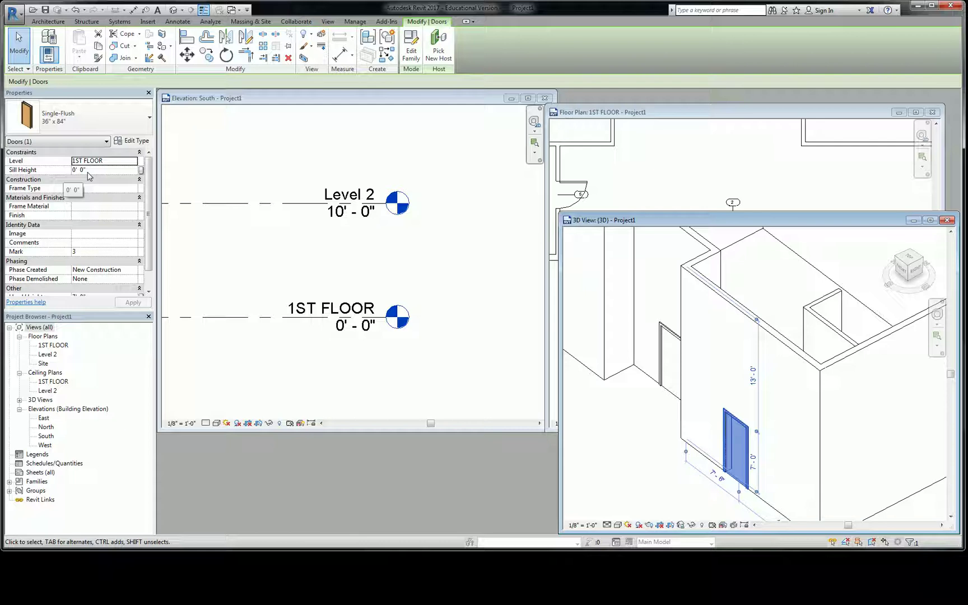
click(87, 171)
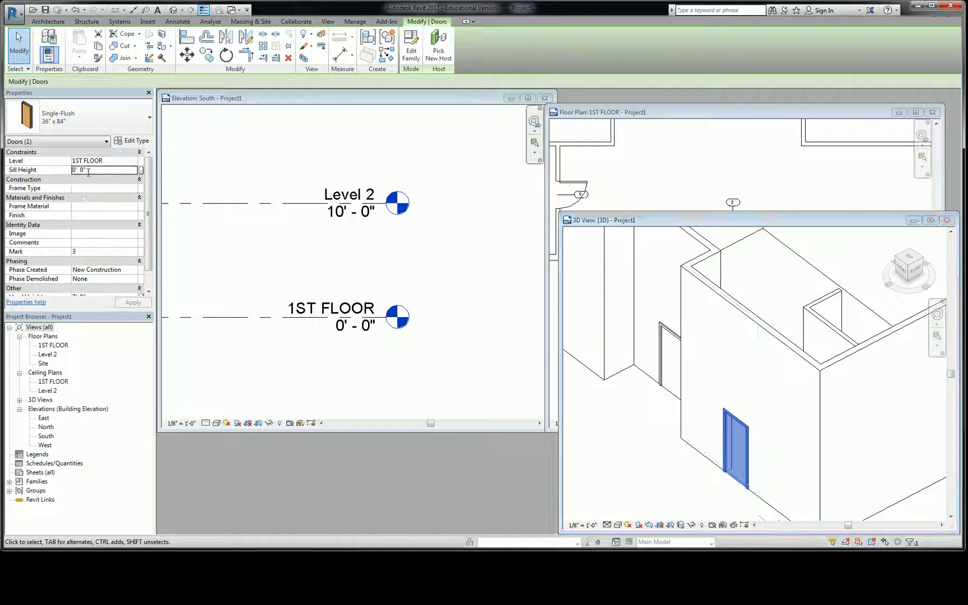
text(0)
key(BackSpace)
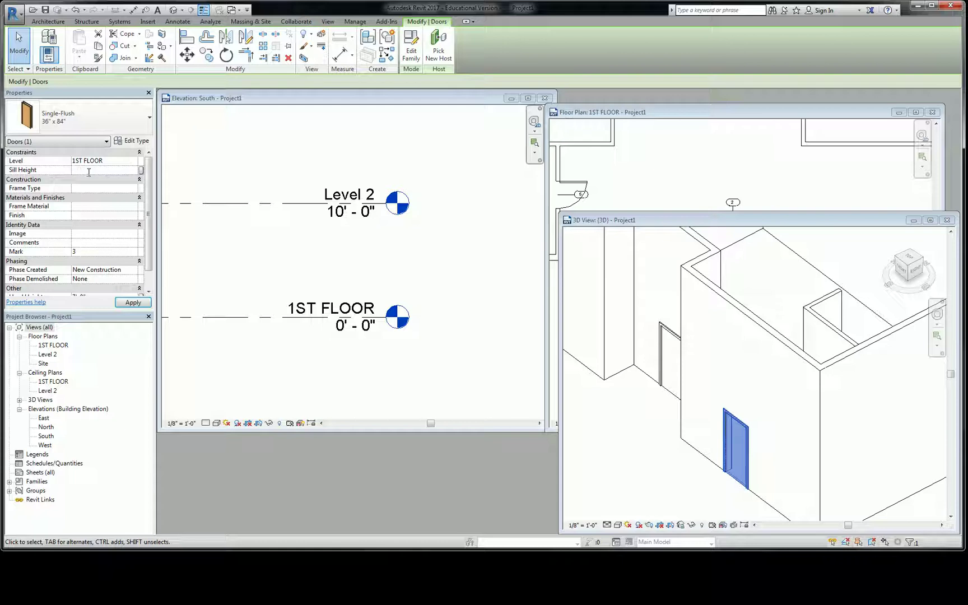
text(3)
key(Return)
Inspect the raised door in the 3D view and move its window up over the floor plan
click(709, 481)
scroll(694, 488, down, 2)
scroll(693, 489, up, 2)
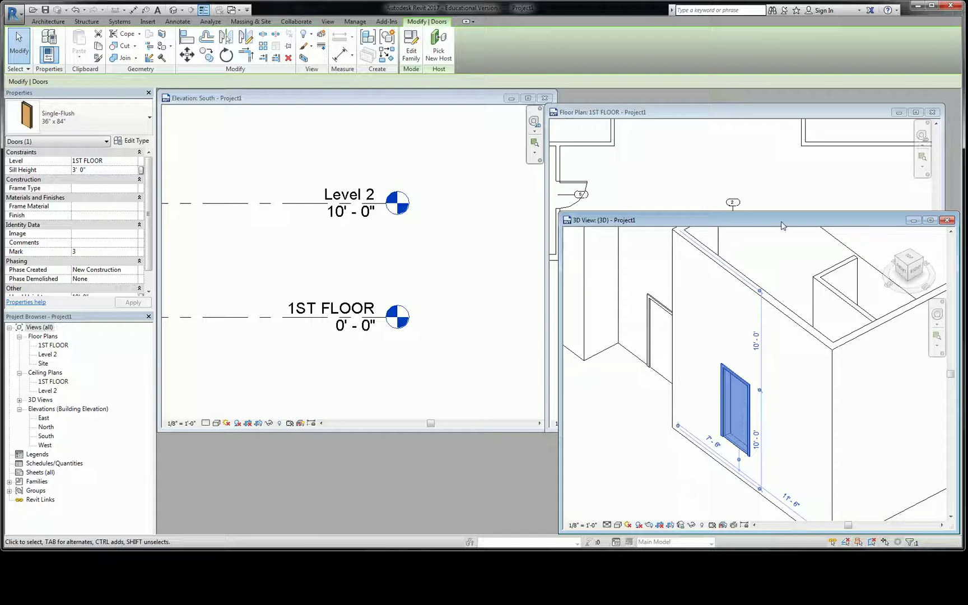
drag(782, 222, 759, 105)
scroll(690, 308, up, 1)
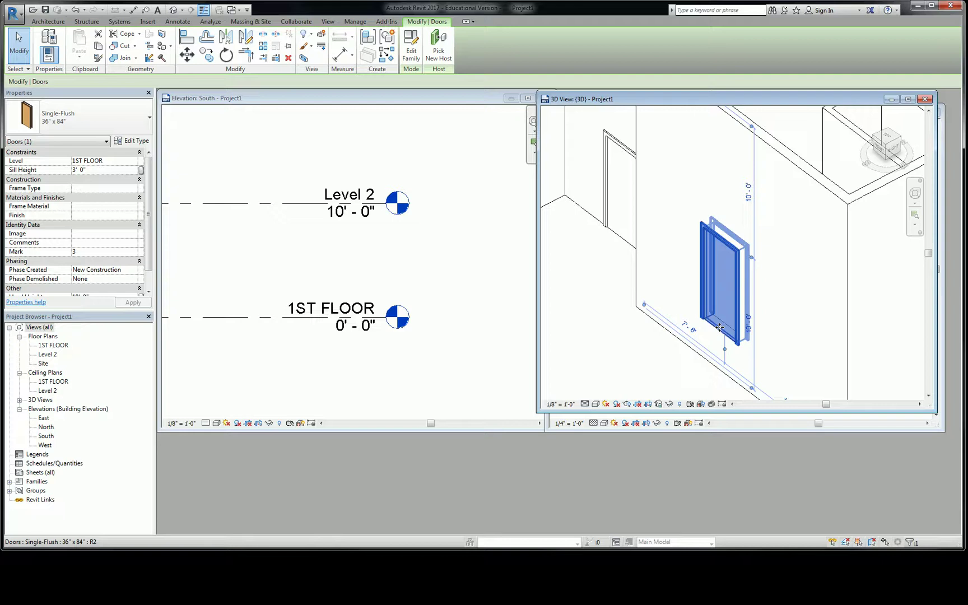
scroll(661, 362, down, 3)
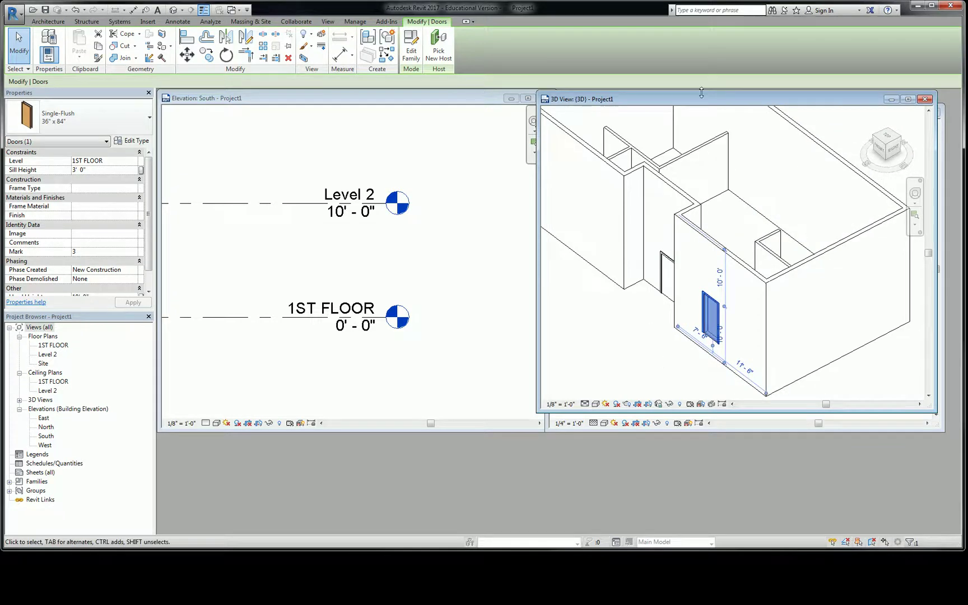
scroll(429, 205, down, 2)
scroll(358, 229, down, 3)
scroll(213, 227, up, 6)
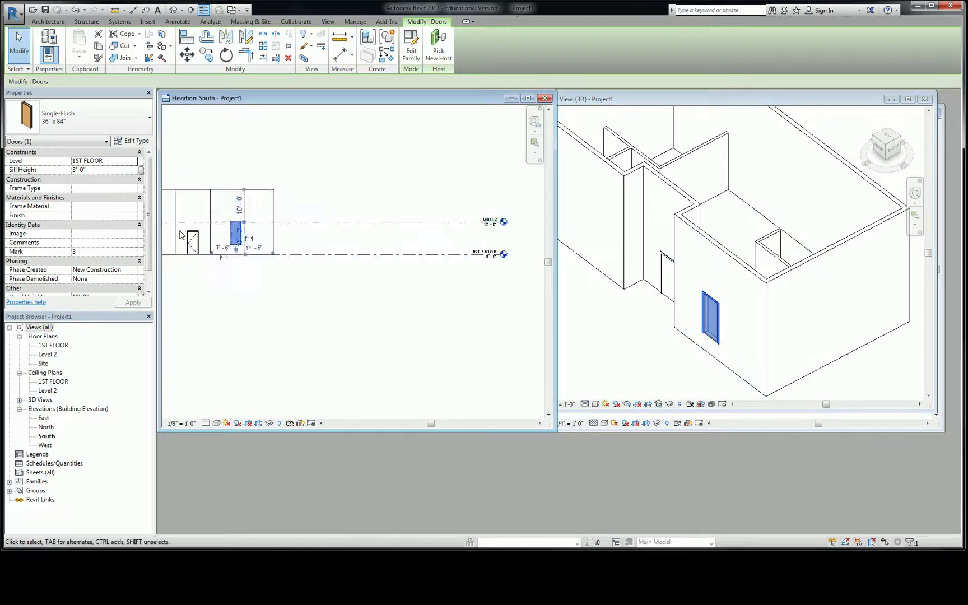
scroll(659, 372, up, 3)
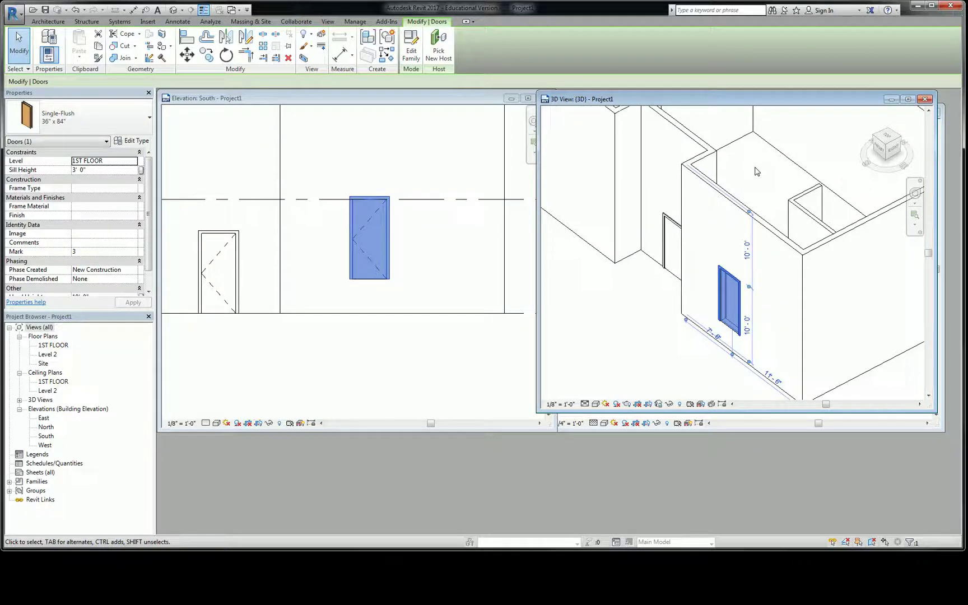
click(755, 171)
scroll(705, 265, down, 6)
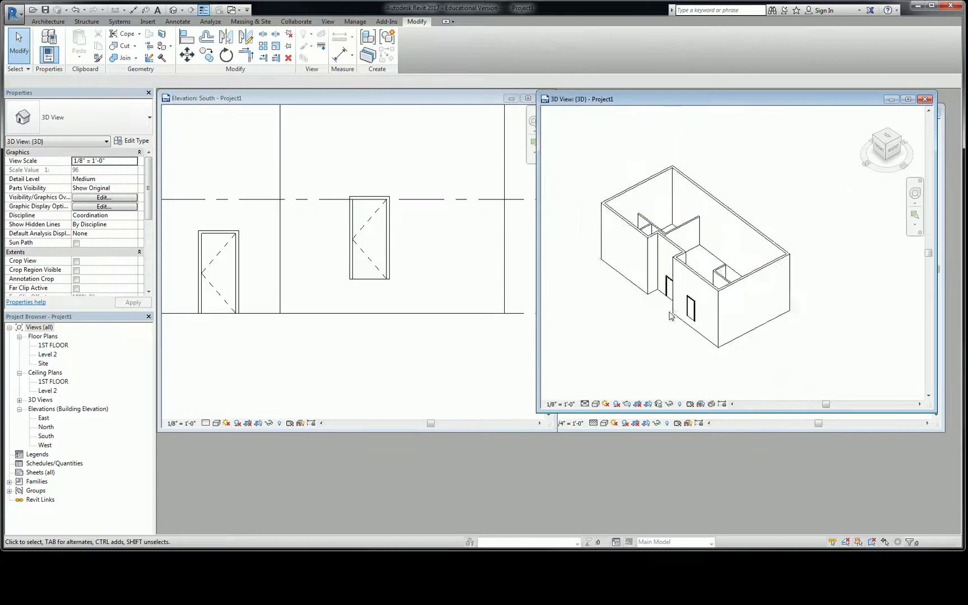
scroll(705, 265, up, 2)
scroll(674, 281, up, 2)
right_click(661, 293)
click(689, 398)
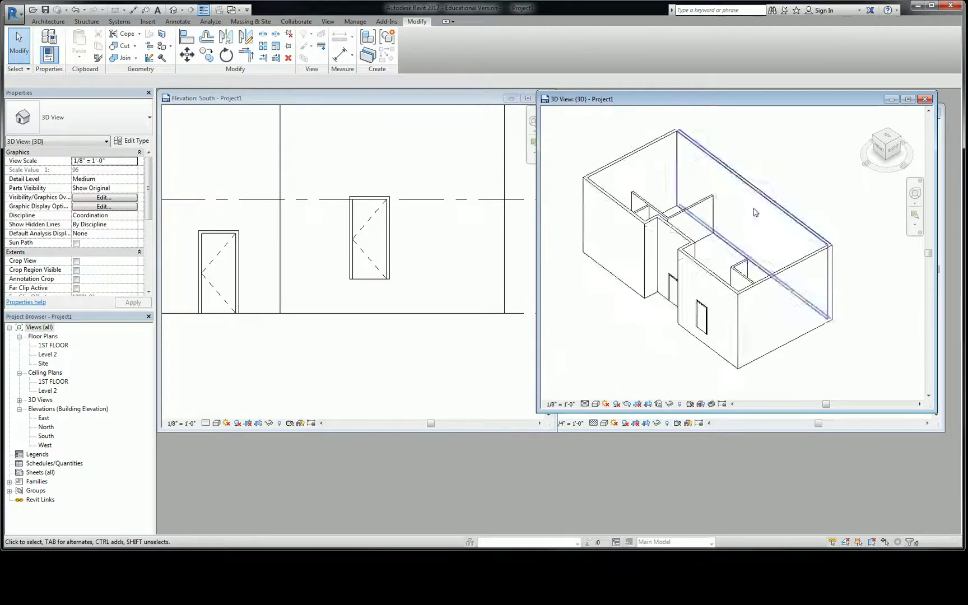
shift+middle_drag(723, 266, 717, 301)
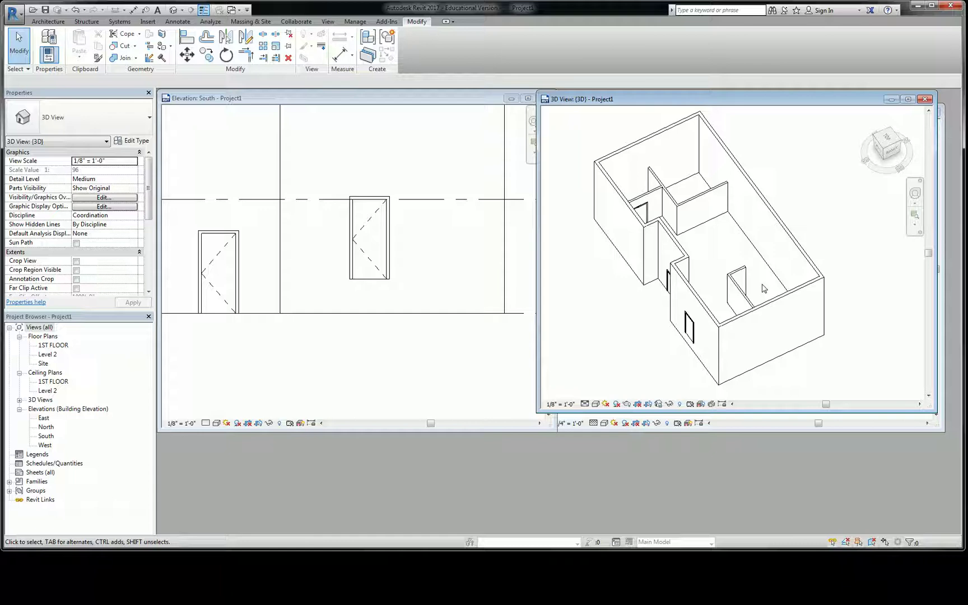
scroll(681, 185, up, 2)
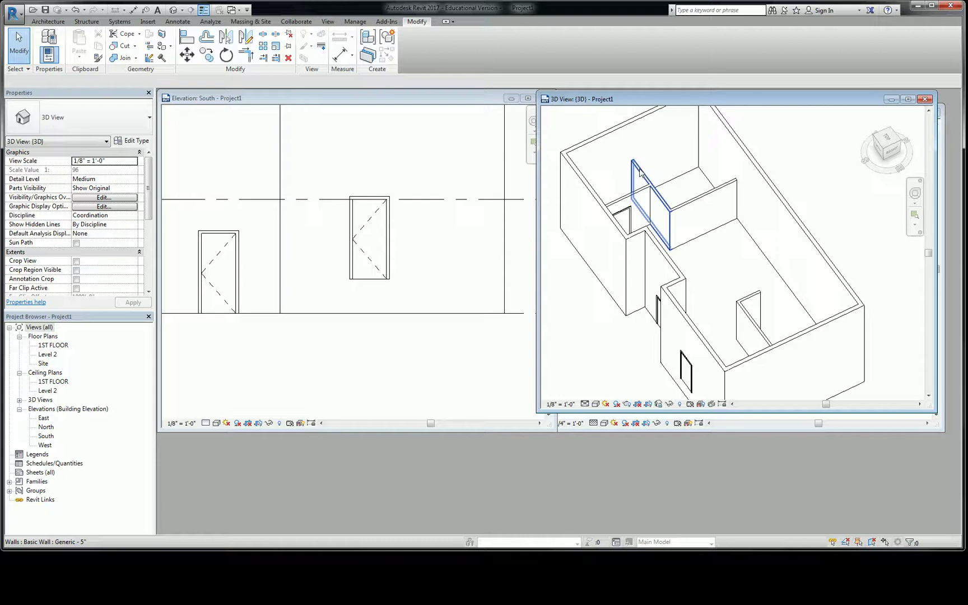
scroll(639, 172, up, 2)
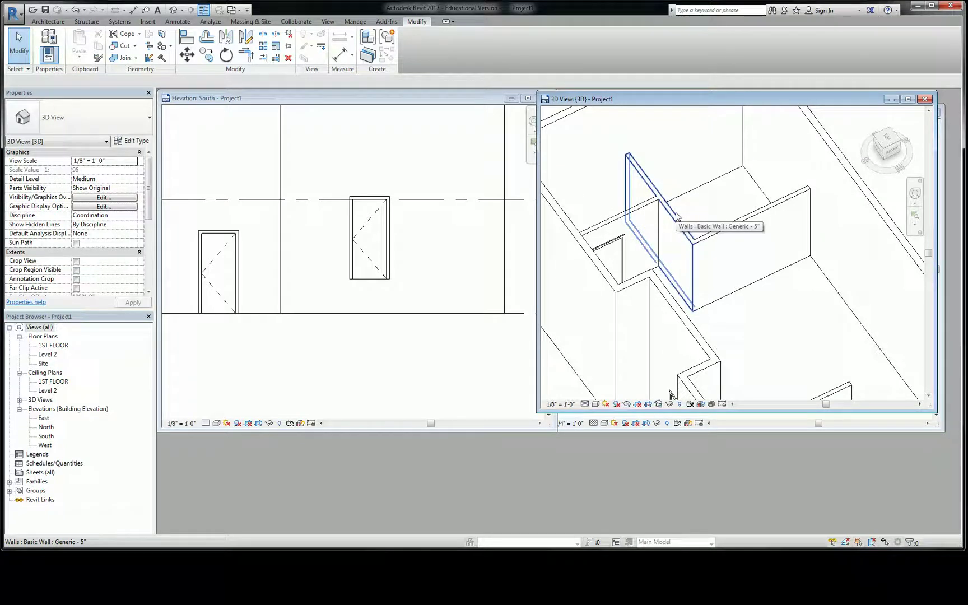